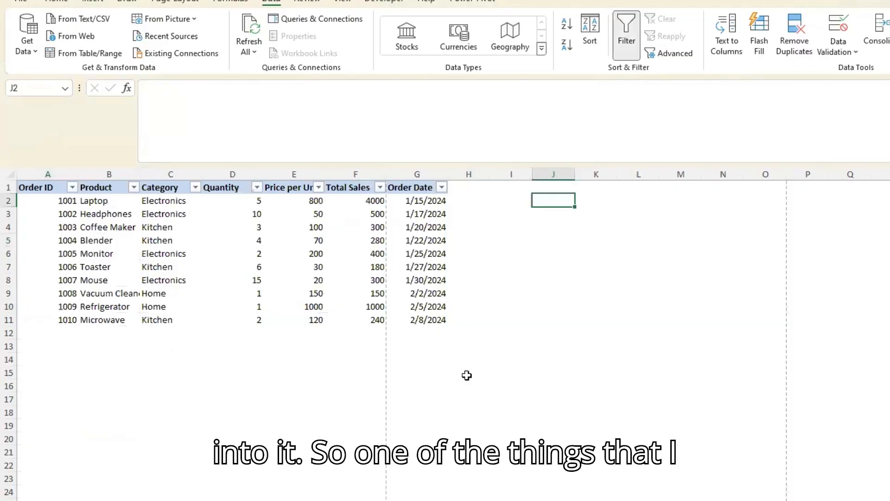
pyautogui.click(516, 333)
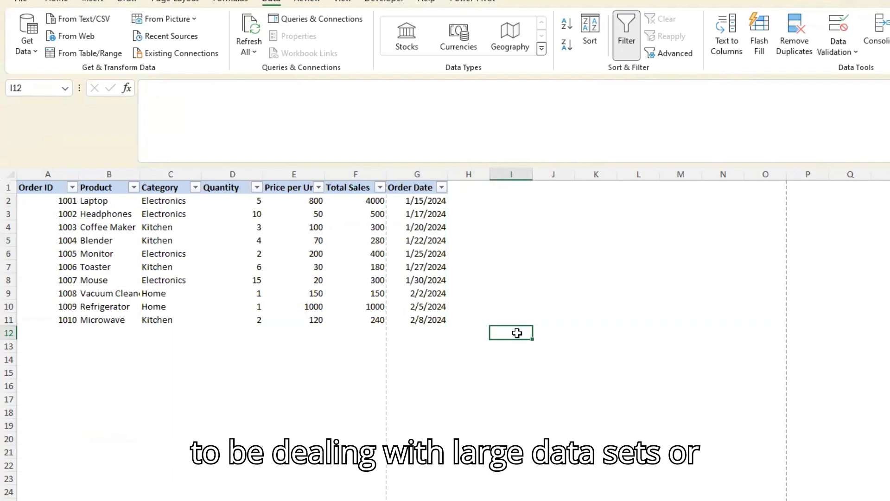
pyautogui.click(279, 231)
pyautogui.click(121, 228)
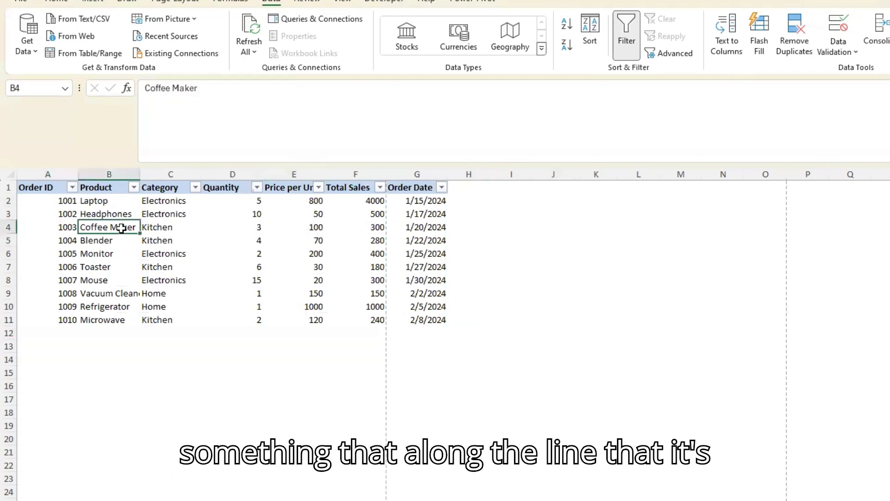
pyautogui.scroll(-8, 185, 487)
pyautogui.scroll(8, 186, 485)
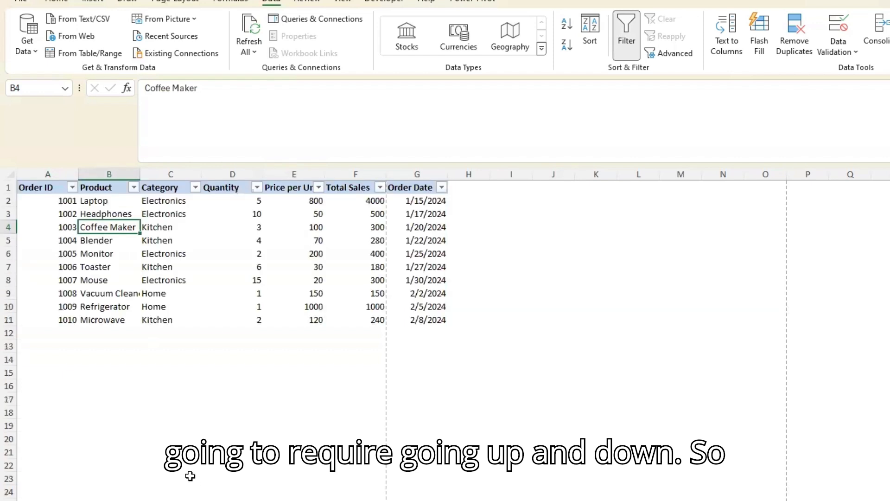
# Select the entire order data range starting from the Laptop cell, and return the selection to that cell
pyautogui.click(110, 200)
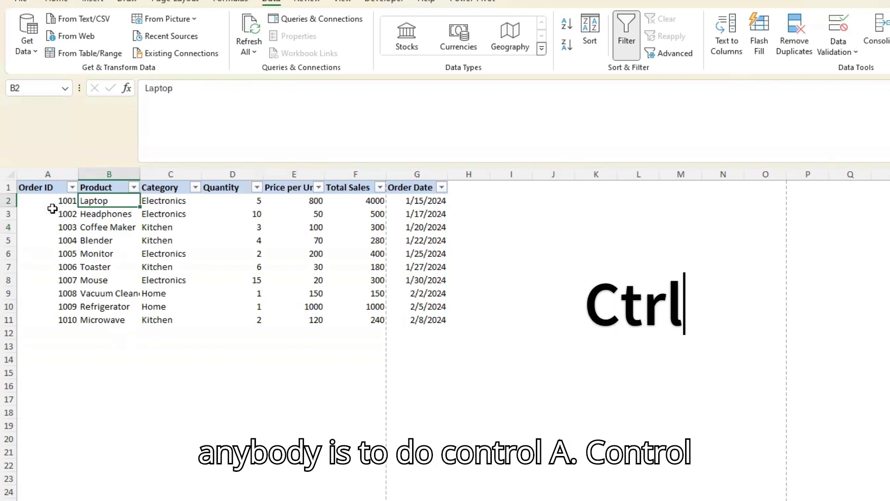
pyautogui.hotkey('ctrl', 'a')
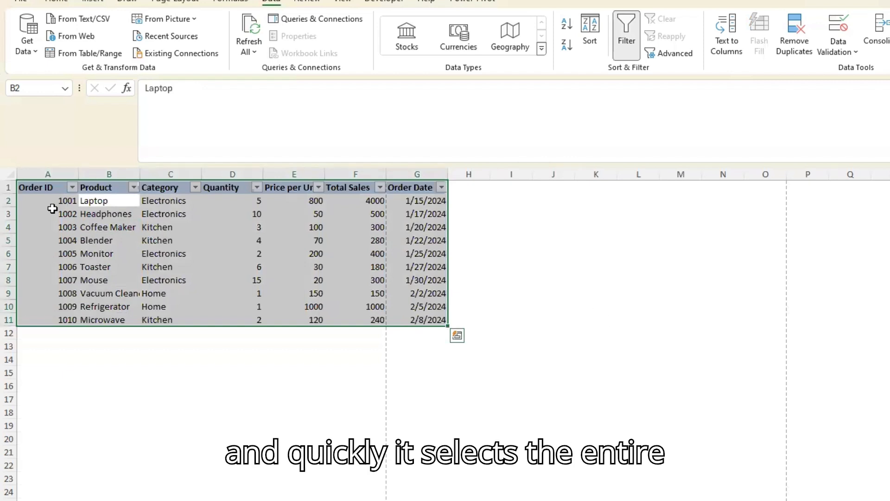
pyautogui.click(121, 201)
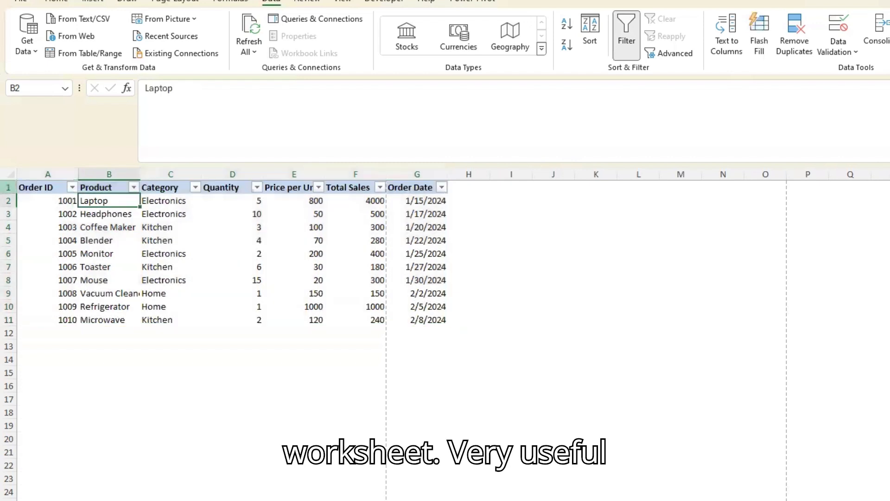
# Turn off the filters on the header row of the order data
pyautogui.click(11, 185)
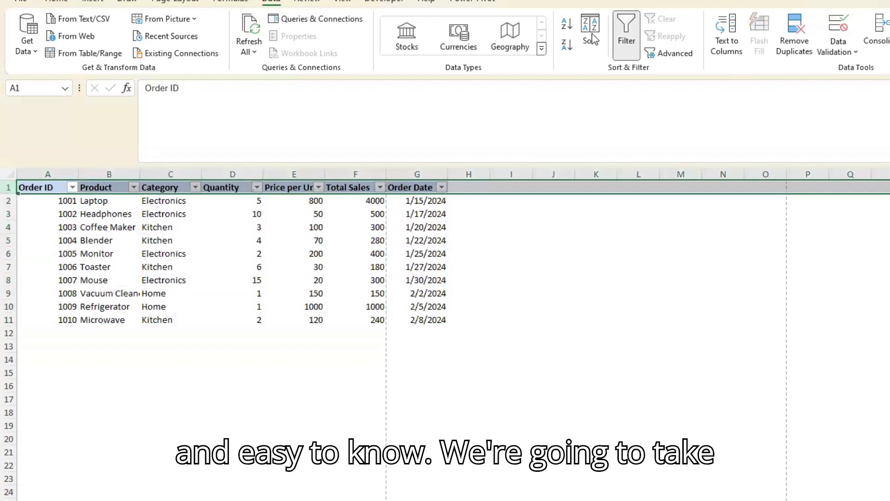
pyautogui.click(633, 38)
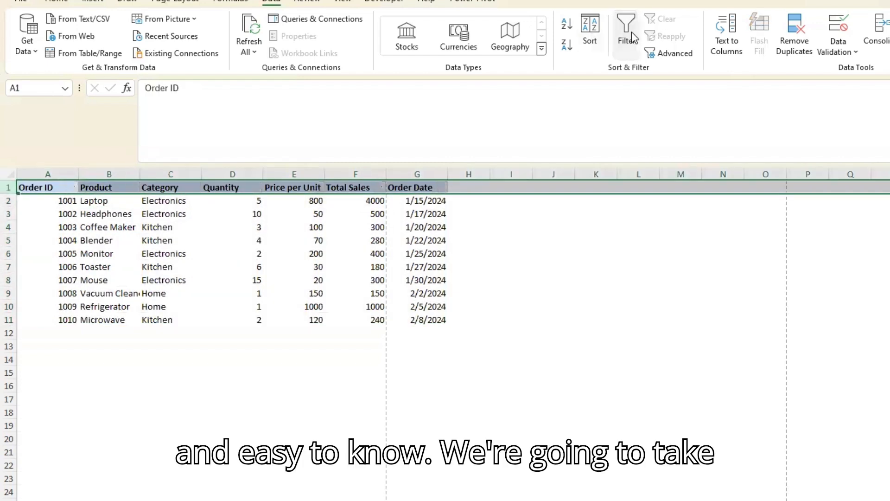
pyautogui.click(194, 358)
pyautogui.click(65, 216)
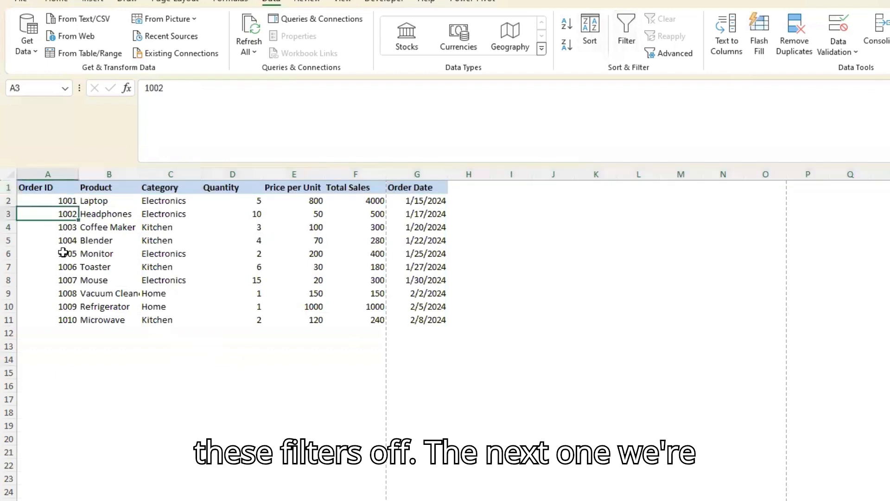
# Copy the Laptop entry from cell B2 and paste it into cell K2
pyautogui.click(115, 201)
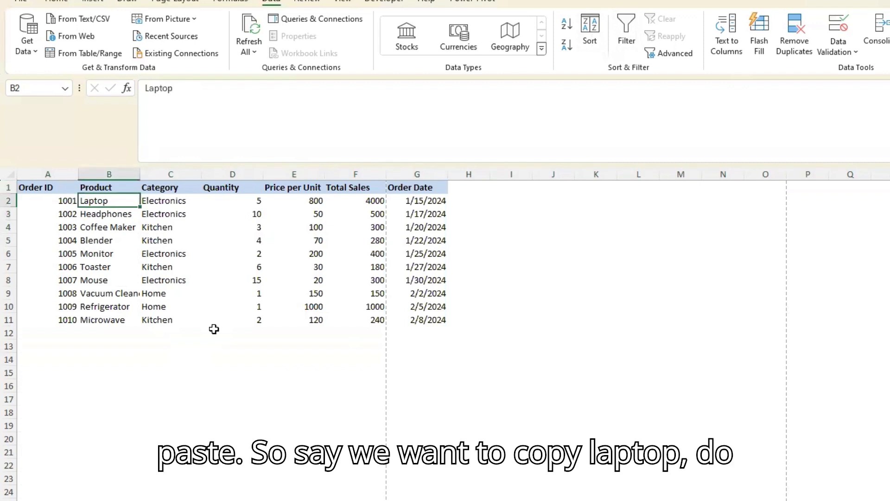
pyautogui.hotkey('ctrl', 'c')
pyautogui.press('Right')
pyautogui.press('Right')
pyautogui.press('Right')
pyautogui.press('Right')
pyautogui.press('Right')
pyautogui.press('Right')
pyautogui.press('Right')
pyautogui.press('Right')
pyautogui.press('Right')
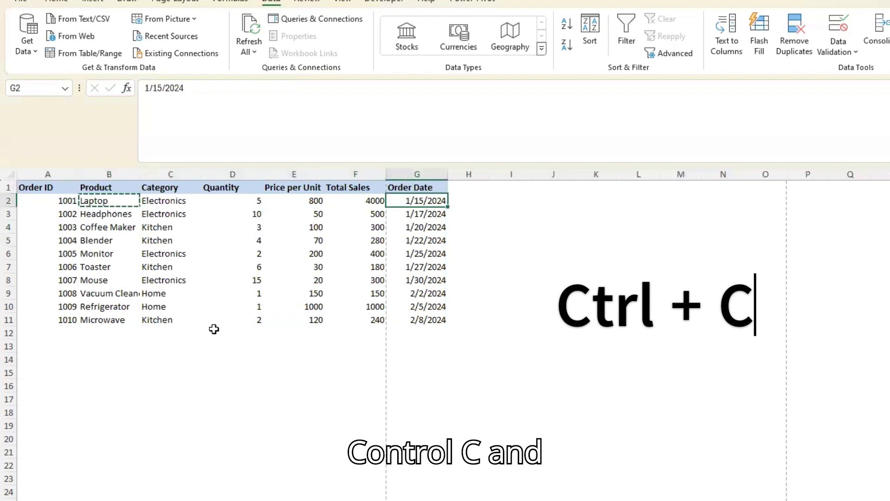
pyautogui.hotkey('ctrl', 'v')
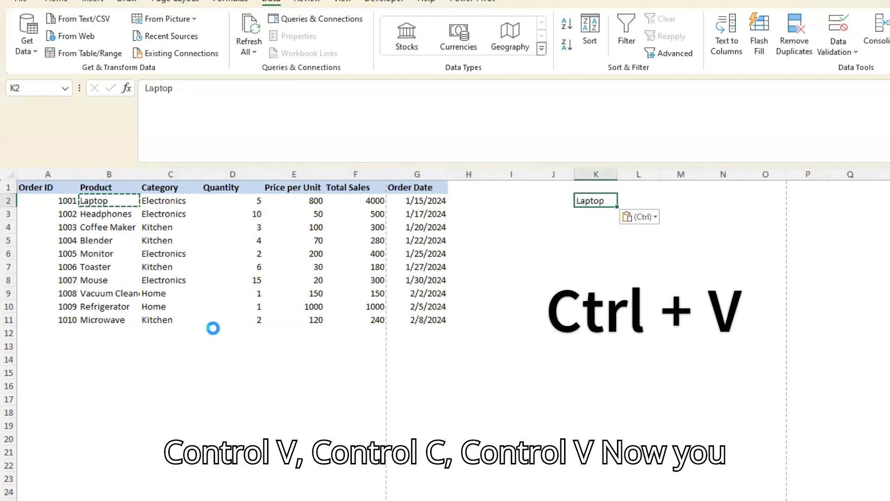
# Cut the Laptop entry from cell B2 and paste it into cell L2
pyautogui.press('Left')
pyautogui.press('Left')
pyautogui.press('Left')
pyautogui.press('Left')
pyautogui.press('Left')
pyautogui.press('Left')
pyautogui.press('Left')
pyautogui.press('Left')
pyautogui.press('Left')
pyautogui.press('Left')
pyautogui.press('Right')
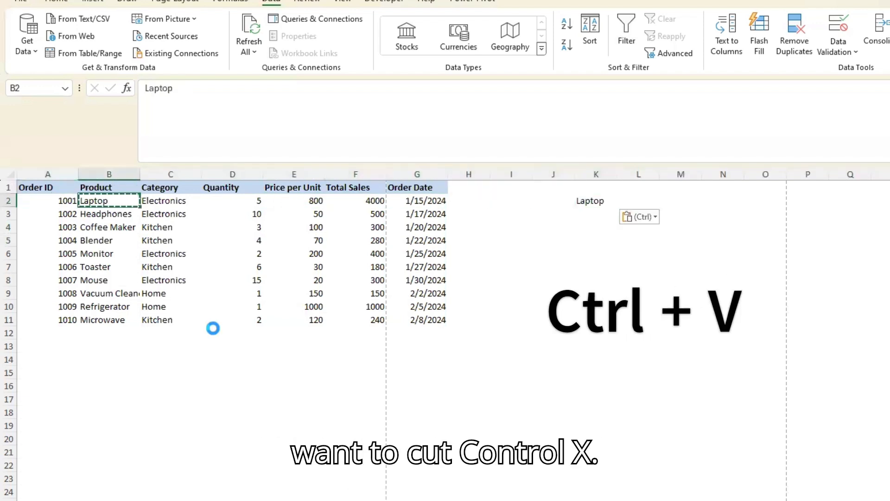
pyautogui.hotkey('ctrl', 'x')
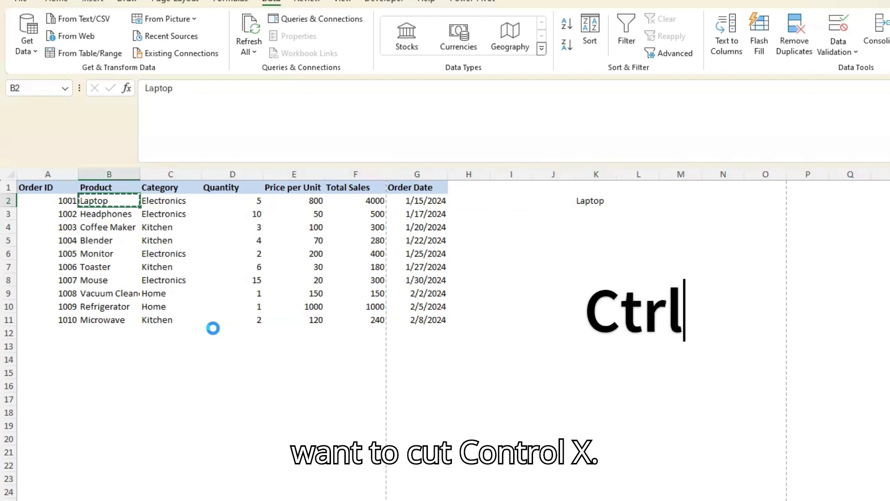
pyautogui.press('Right')
pyautogui.press('Right')
pyautogui.press('Right')
pyautogui.press('Right')
pyautogui.press('Right')
pyautogui.press('Right')
pyautogui.press('Right')
pyautogui.press('Right')
pyautogui.press('Right')
pyautogui.press('Right')
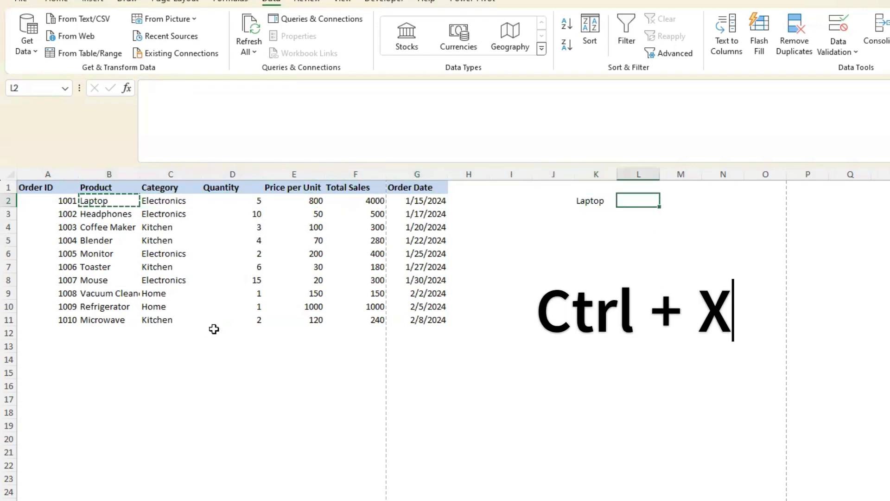
pyautogui.hotkey('ctrl', 'v')
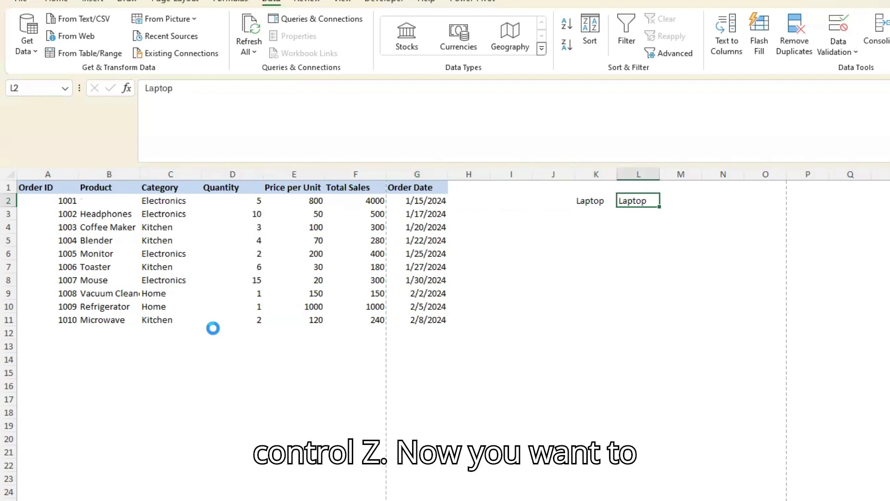
# Undo the move of Laptop to L2, redo it and undo it again, leaving no pending cut
pyautogui.hotkey('ctrl', 'z')
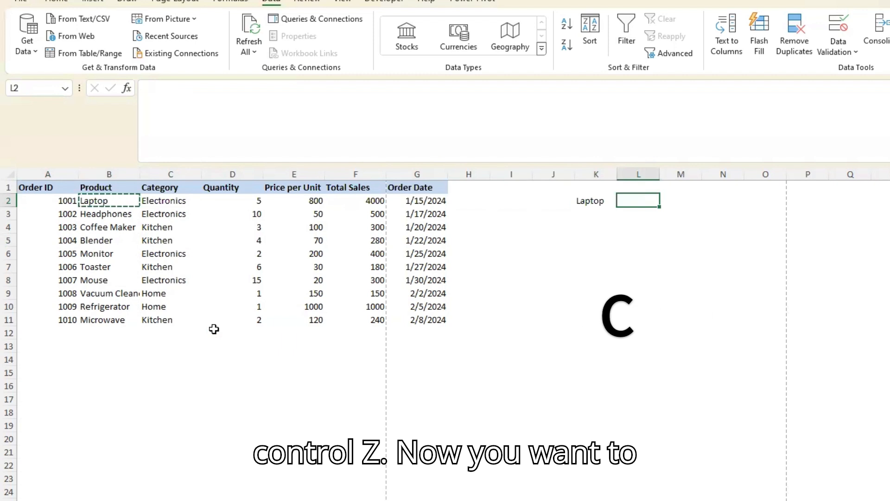
pyautogui.hotkey('ctrl', 'y')
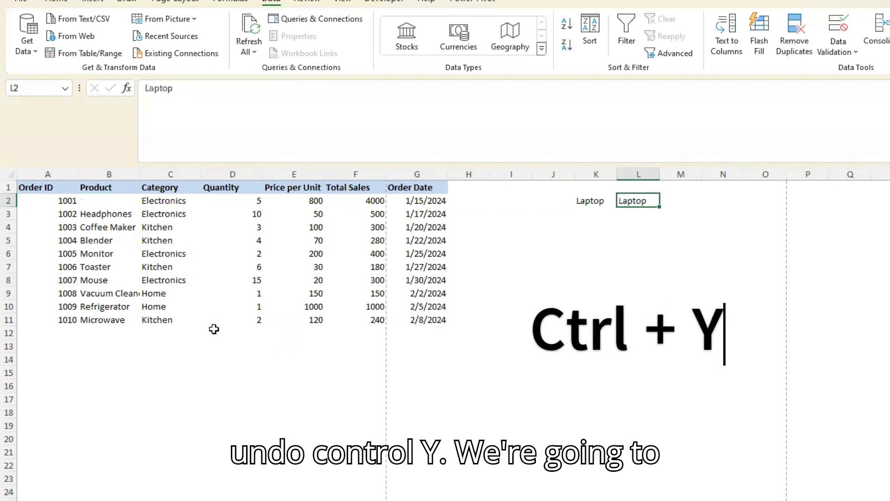
pyautogui.hotkey('ctrl', 'z')
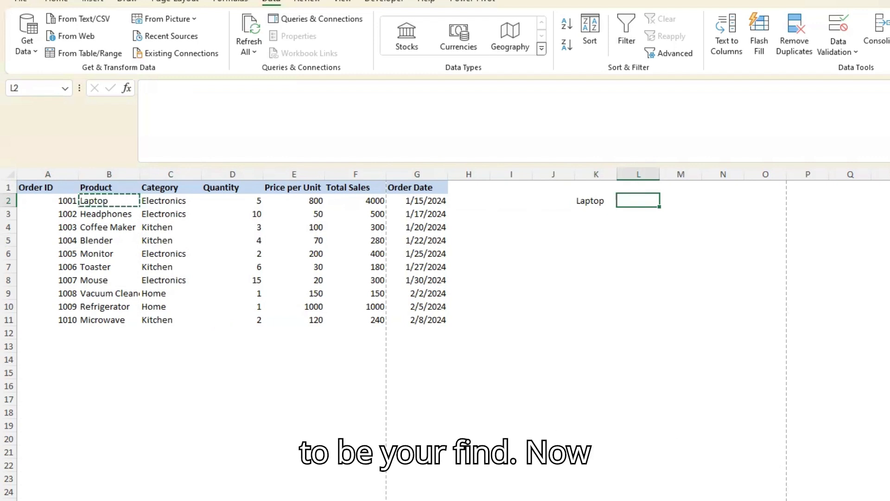
pyautogui.press('Escape')
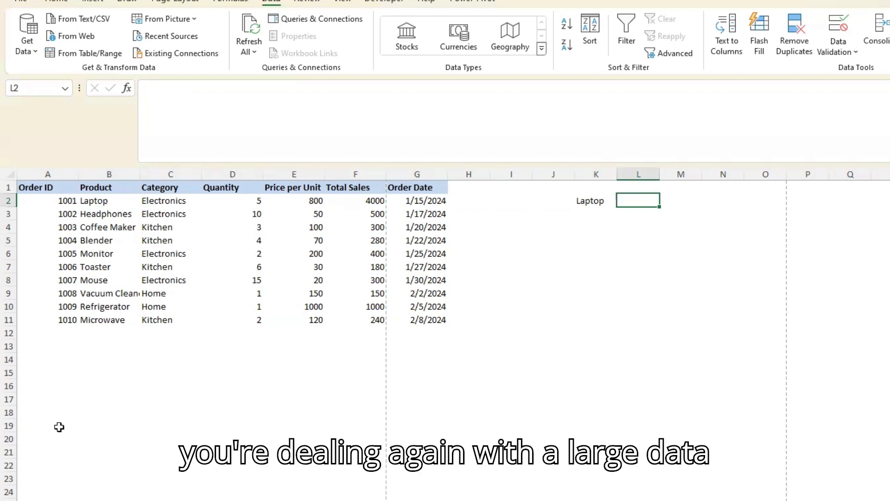
# Search the worksheet for "Mouse", and open Find and Replace for the same term without replacing anything
pyautogui.click(260, 271)
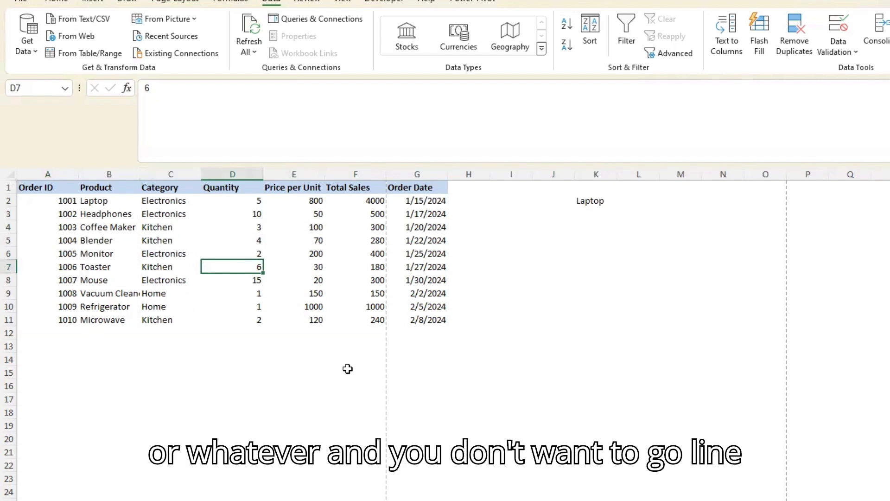
pyautogui.click(104, 295)
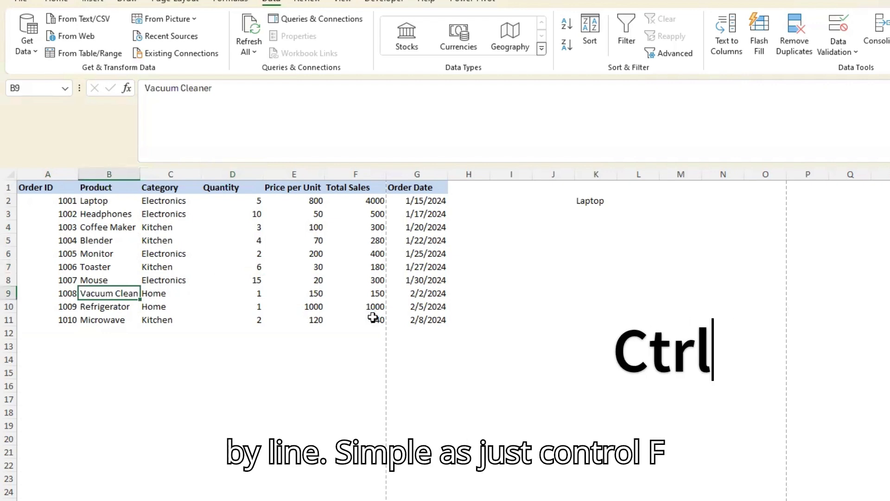
pyautogui.hotkey('ctrl', 'f')
pyautogui.press('Return')
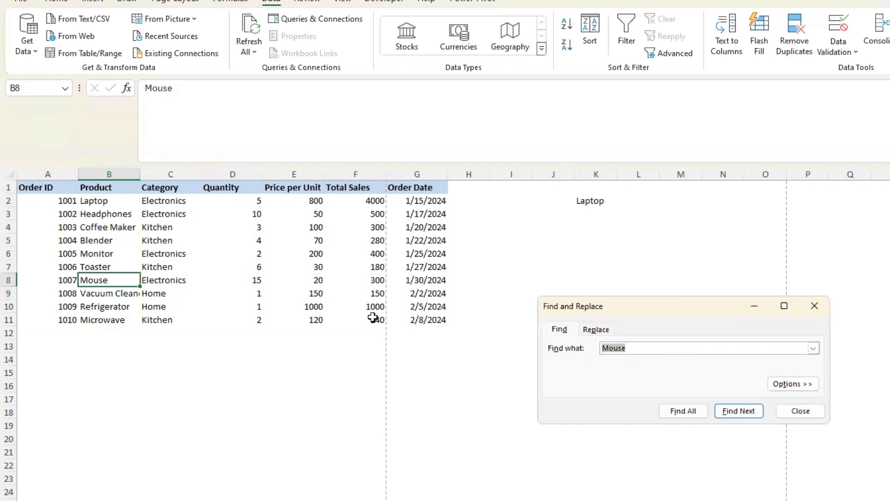
pyautogui.press('Escape')
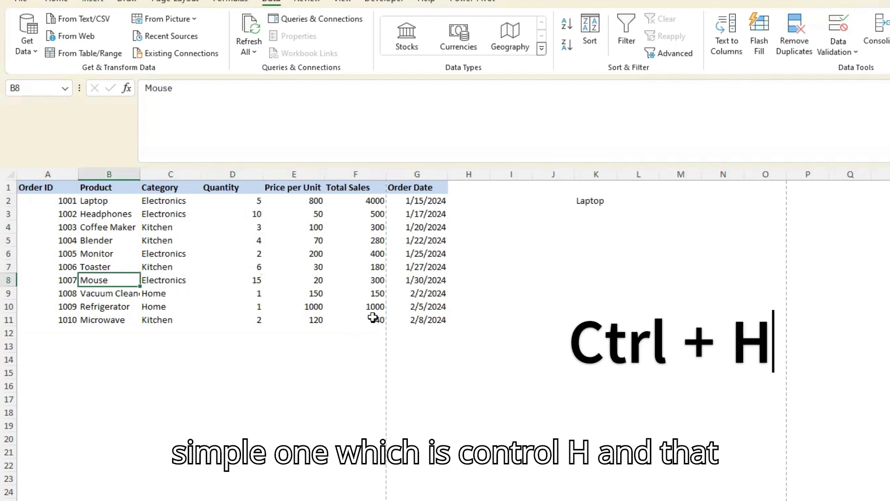
pyautogui.hotkey('ctrl', 'h')
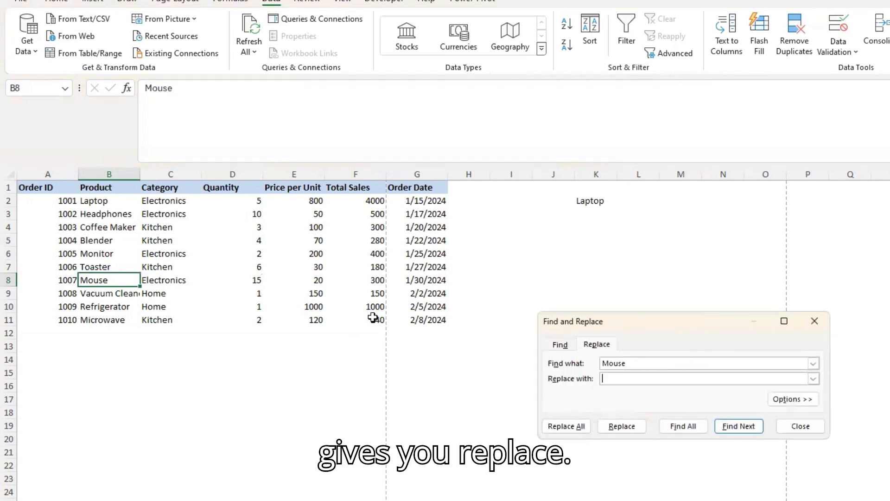
pyautogui.click(791, 425)
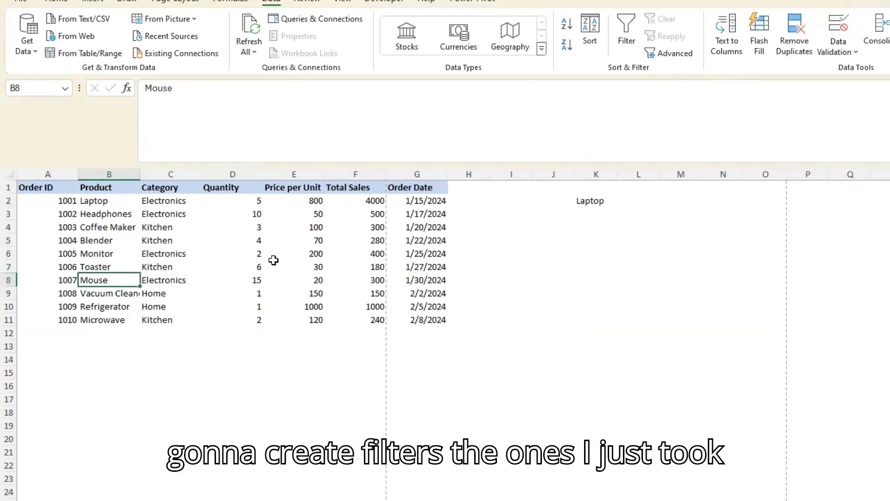
# Add filters to the order data headers from a cell inside the data, and remove them again
pyautogui.click(113, 190)
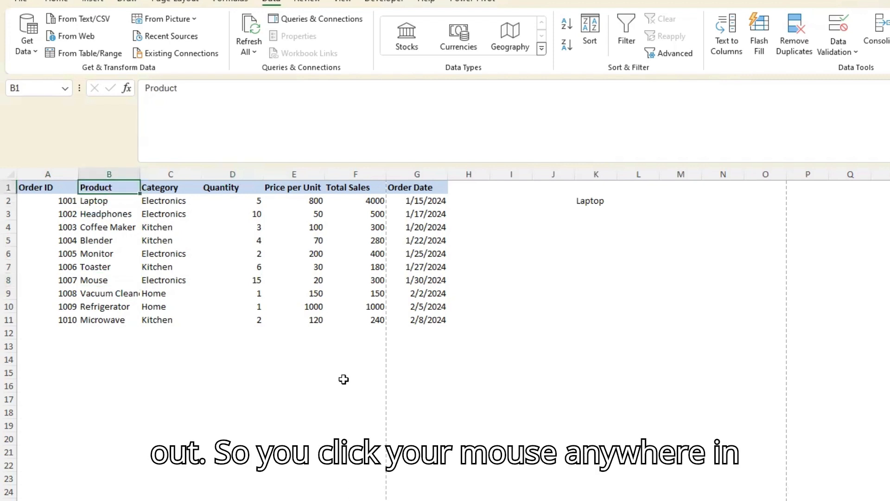
pyautogui.click(150, 266)
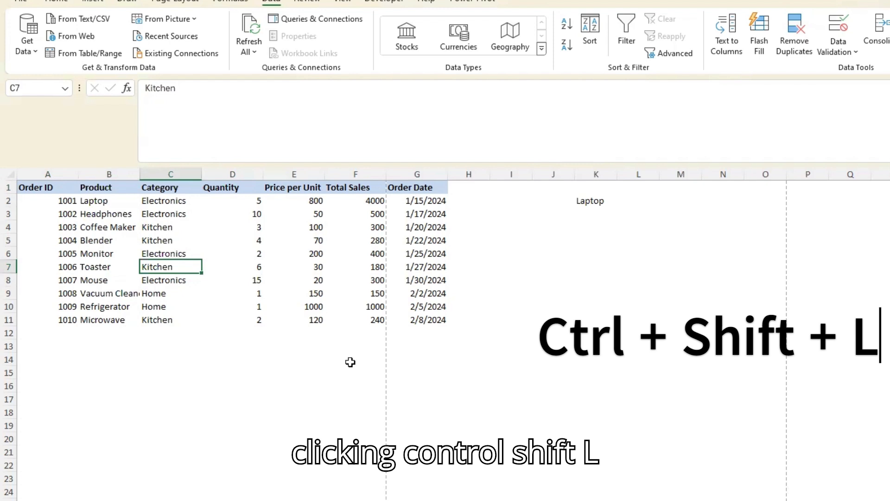
pyautogui.hotkey('ctrl', 'shift', 'l')
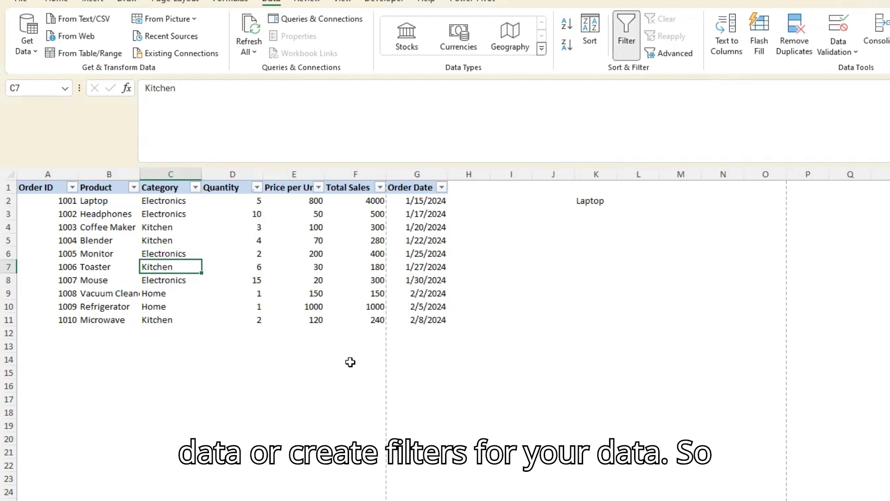
pyautogui.hotkey('ctrl', 'shift', 'l')
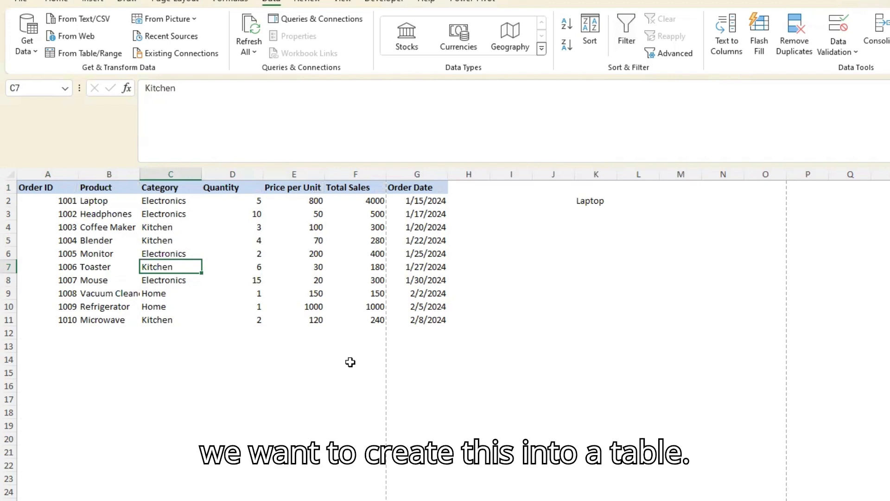
# Delete the copied Laptop entry from cell K2
pyautogui.click(593, 199)
pyautogui.press('Delete')
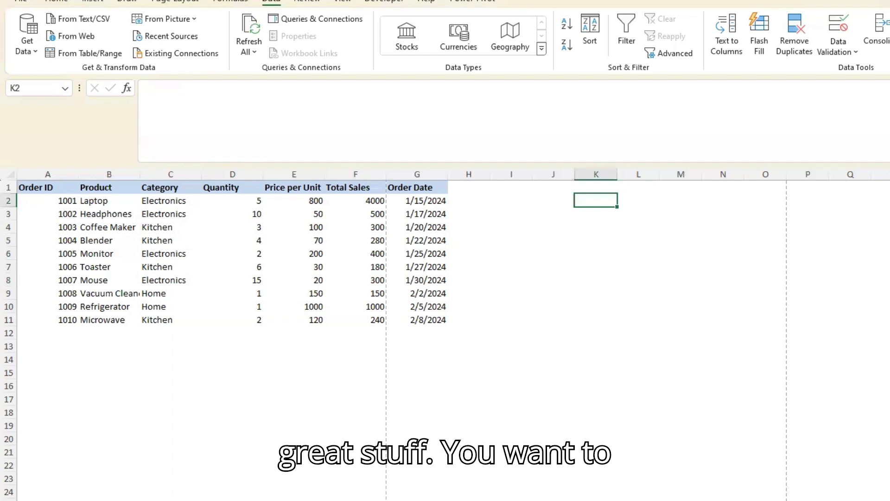
# Create a table from the order data in $A$1:$G$11, using its first row as headers
pyautogui.press('Down')
pyautogui.press('Down')
pyautogui.press('Left')
pyautogui.press('Left')
pyautogui.press('Left')
pyautogui.press('Left')
pyautogui.press('Left')
pyautogui.press('Left')
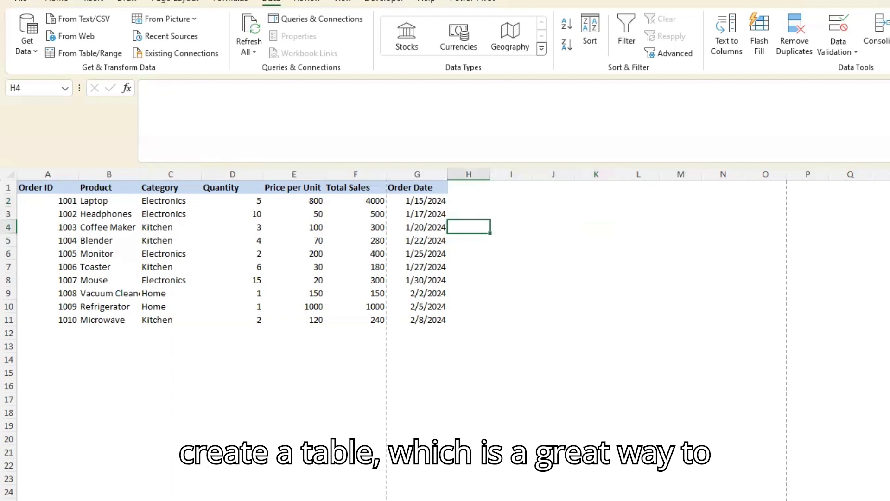
pyautogui.press('Left')
pyautogui.press('Left')
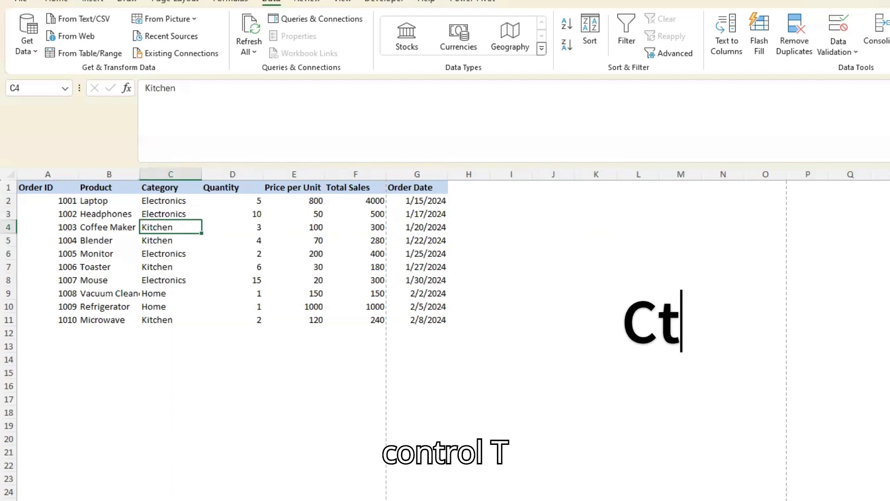
pyautogui.hotkey('ctrl', 't')
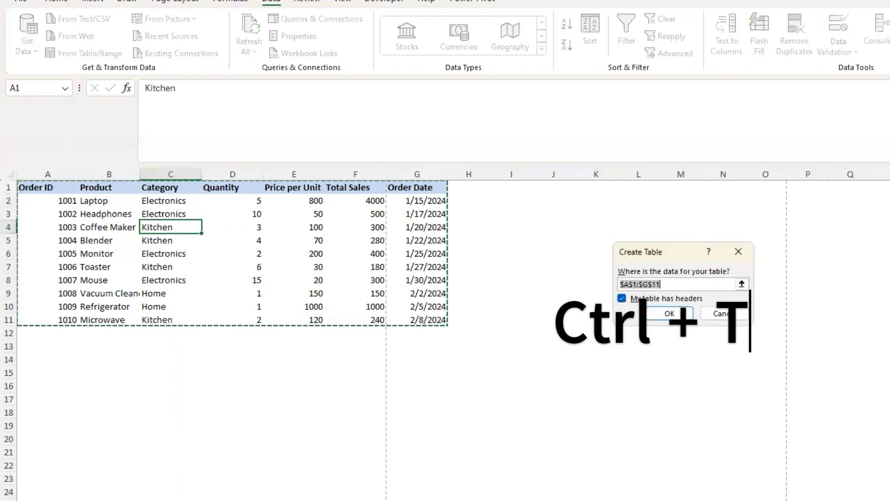
pyautogui.click(671, 313)
pyautogui.click(672, 310)
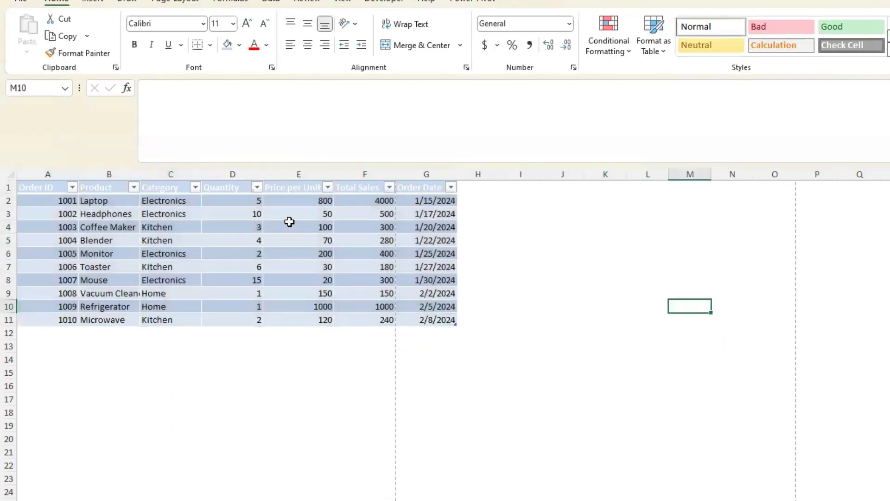
# Show the design options of the order table from cell E4, and create a new blank workbook
pyautogui.click(290, 223)
pyautogui.click(536, 2)
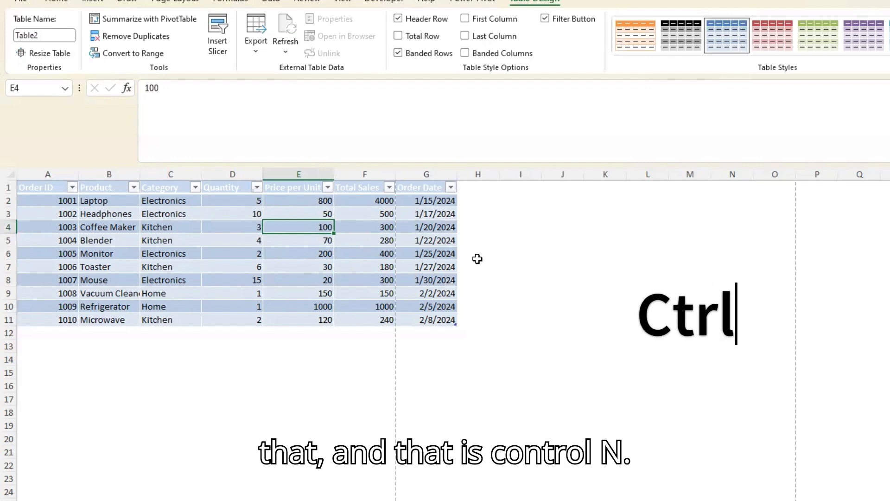
pyautogui.hotkey('ctrl', 'n')
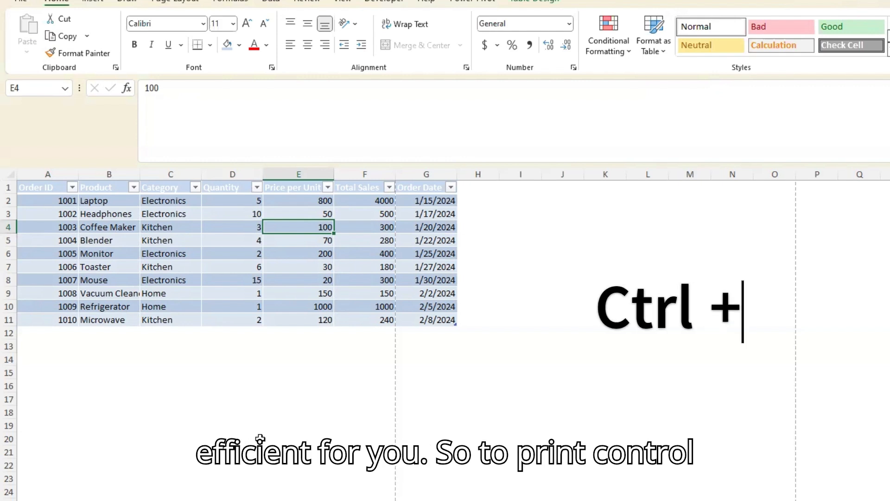
# View the print settings for the order sheet, and open the Format Cells options for B10 without changing anything
pyautogui.hotkey('ctrl', 'p')
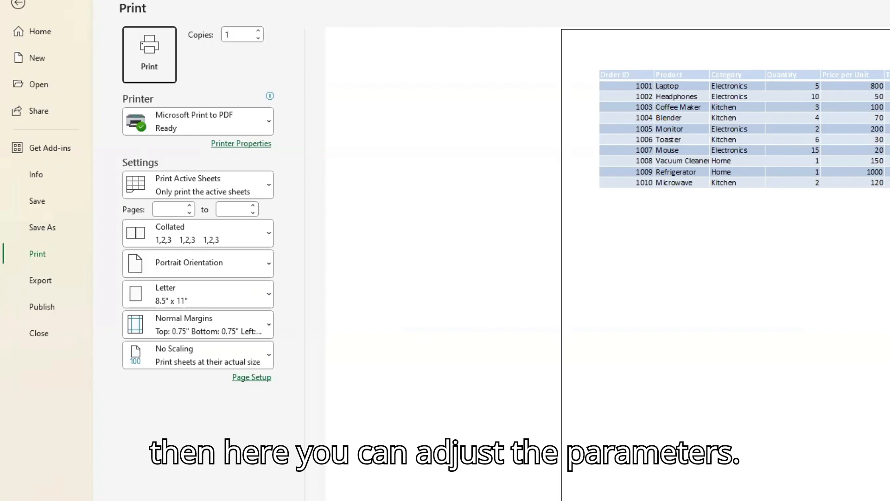
pyautogui.click(18, 4)
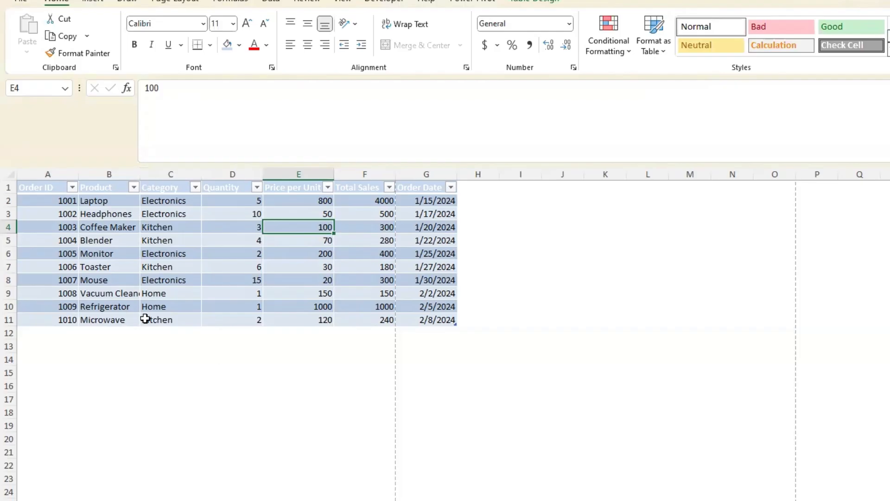
pyautogui.click(134, 308)
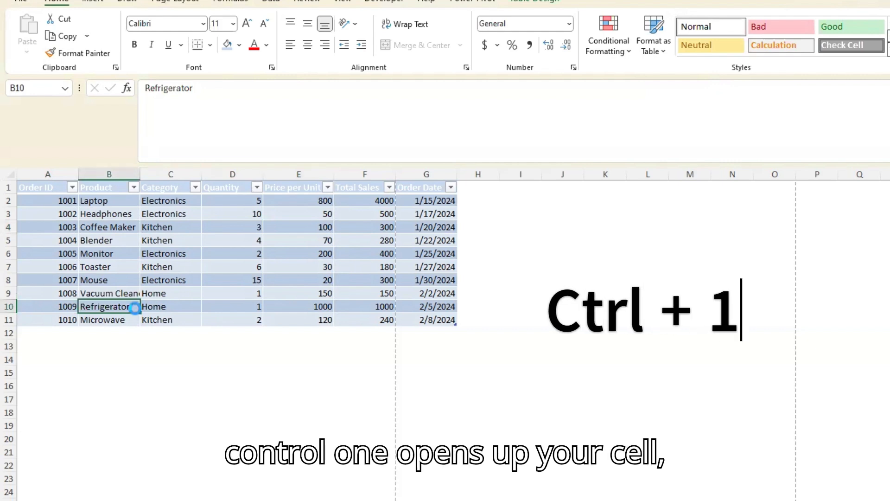
pyautogui.hotkey('ctrl', '1')
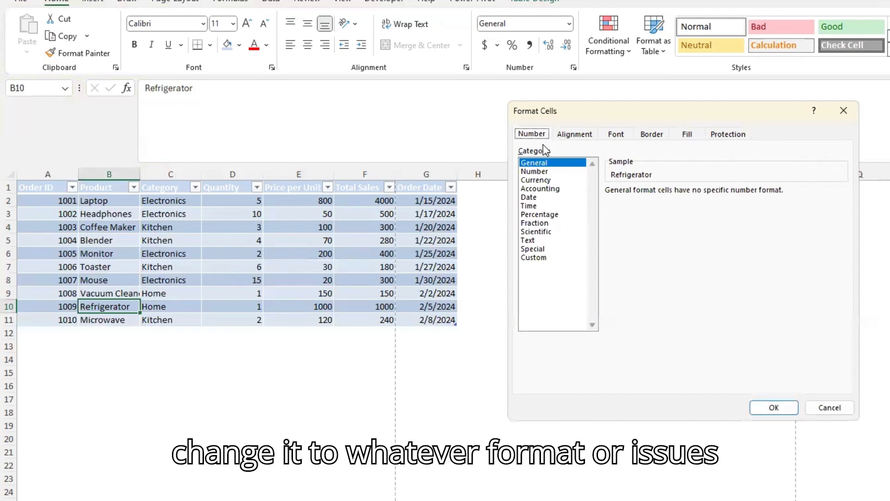
pyautogui.click(840, 407)
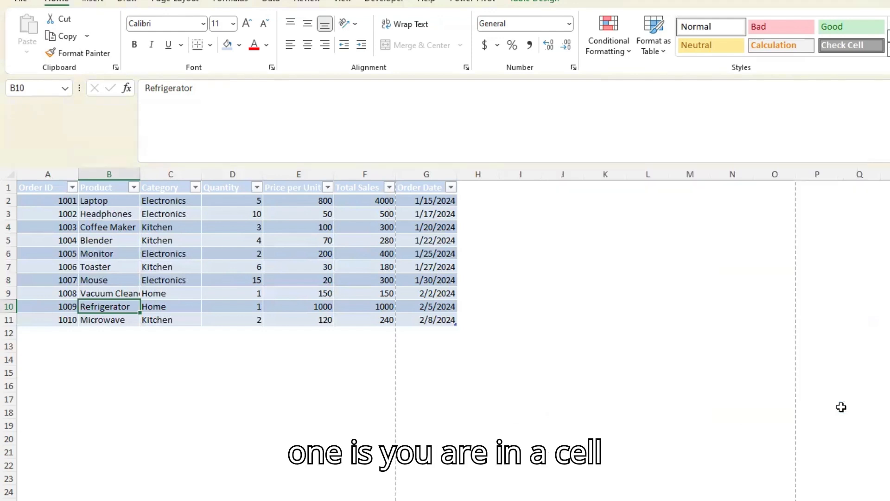
# Append "asdfg" to the Mouse order's Price per Unit in cell E8, and remove the added text again
pyautogui.click(131, 290)
pyautogui.press('Right')
pyautogui.press('Right')
pyautogui.press('Right')
pyautogui.press('Right')
pyautogui.press('Up')
pyautogui.press('Left')
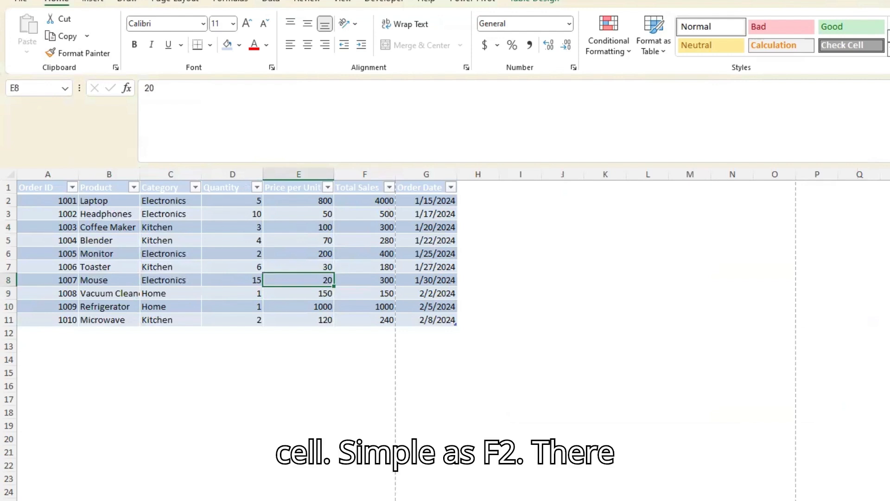
pyautogui.press('F2')
pyautogui.write('asdfg')
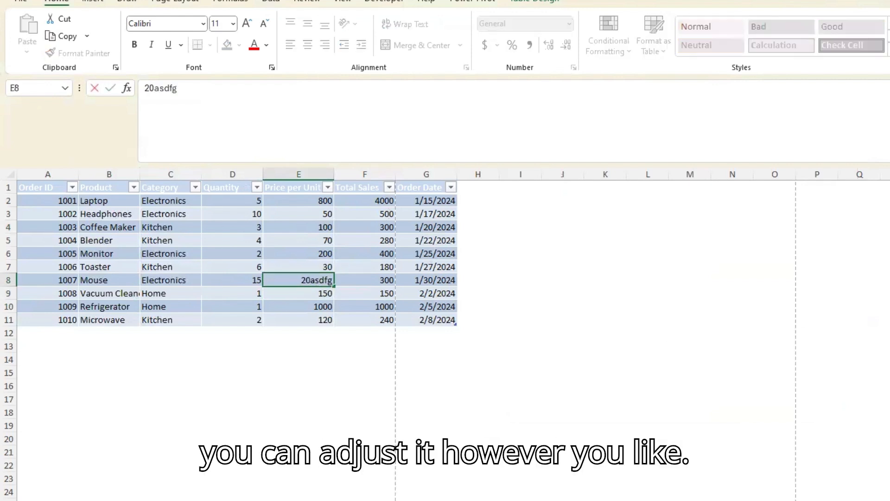
pyautogui.press('BackSpace')
pyautogui.press('BackSpace')
pyautogui.press('BackSpace')
pyautogui.press('BackSpace')
pyautogui.press('BackSpace')
pyautogui.press('Return')
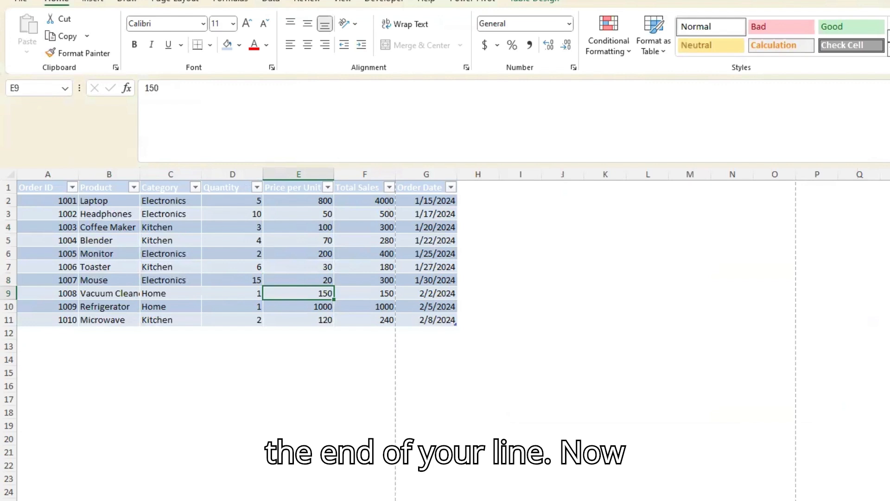
# Go to the Category header in C1 and jump to the last entry of that column
pyautogui.press('Left')
pyautogui.press('Left')
pyautogui.press('Left')
pyautogui.press('Left')
pyautogui.press('Up')
pyautogui.press('Up')
pyautogui.press('Up')
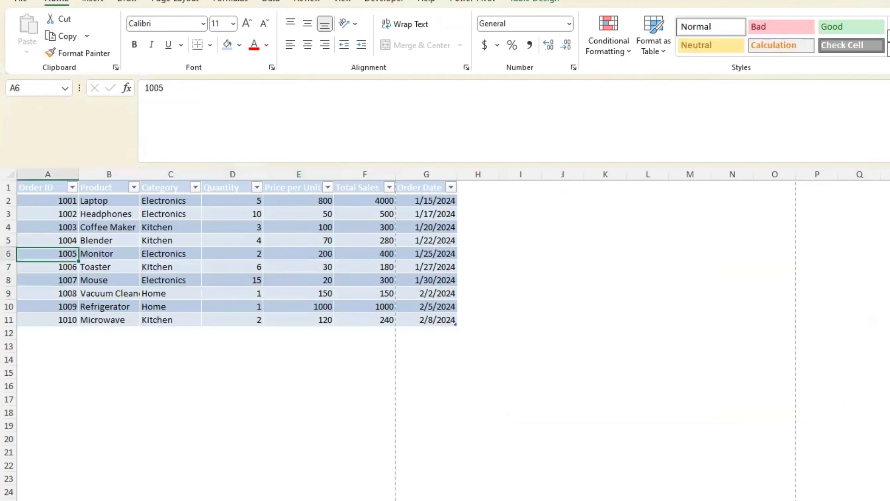
pyautogui.press('Up')
pyautogui.press('Up')
pyautogui.press('Up')
pyautogui.press('Up')
pyautogui.press('Up')
pyautogui.press('Right')
pyautogui.press('Right')
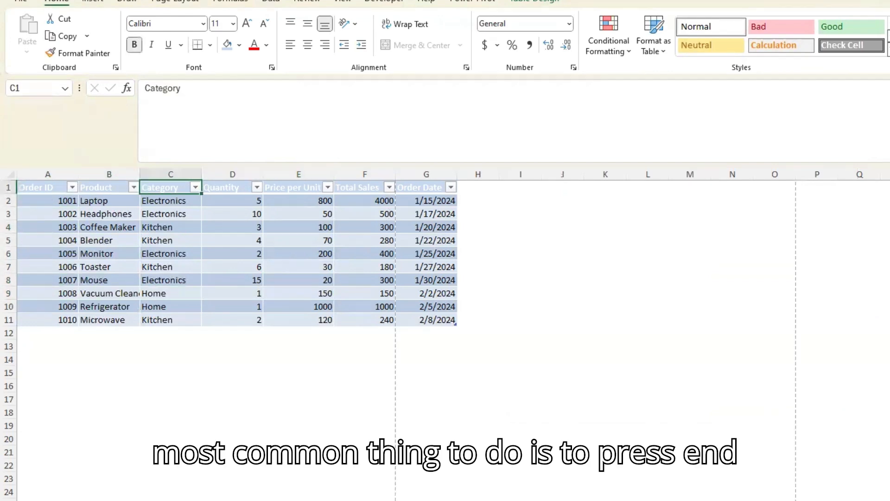
pyautogui.press('End')
pyautogui.press('Down')
# Move up to C2, jump between the edges of the order data along its rows and columns, and finish at A1
pyautogui.press('Up')
pyautogui.press('Up')
pyautogui.press('Up')
pyautogui.press('Up')
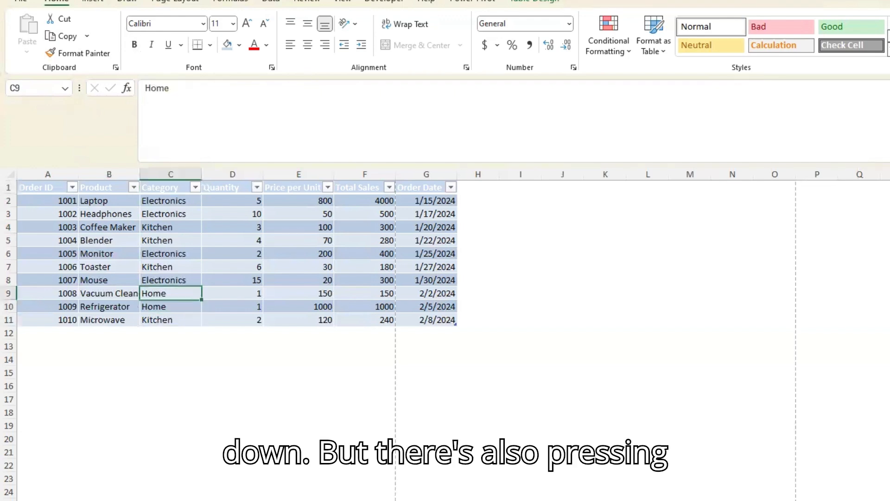
pyautogui.press('Up')
pyautogui.press('Up')
pyautogui.press('Up')
pyautogui.press('Up')
pyautogui.press('Up')
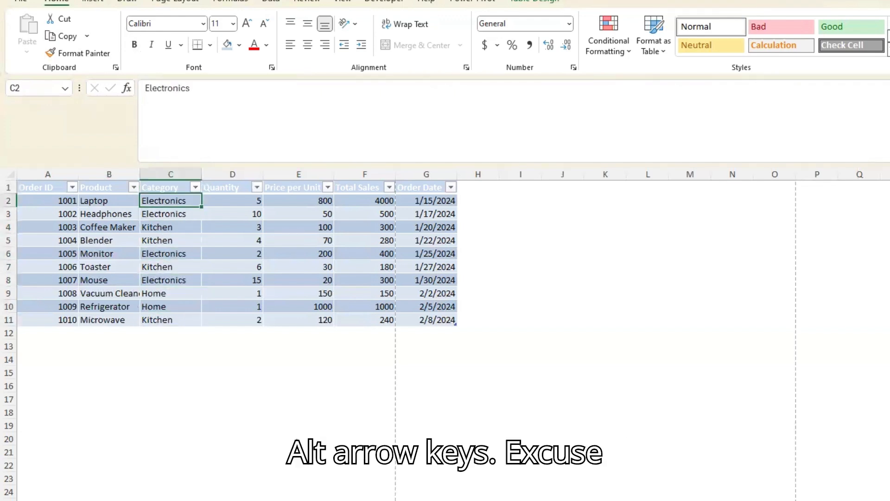
pyautogui.hotkey('ctrl', 'Right')
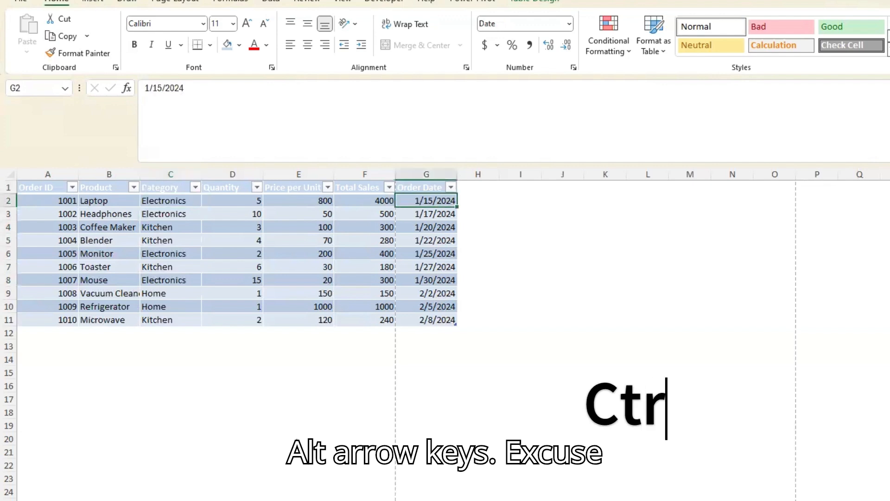
pyautogui.hotkey('ctrl', 'Left')
pyautogui.hotkey('ctrl', 'Right')
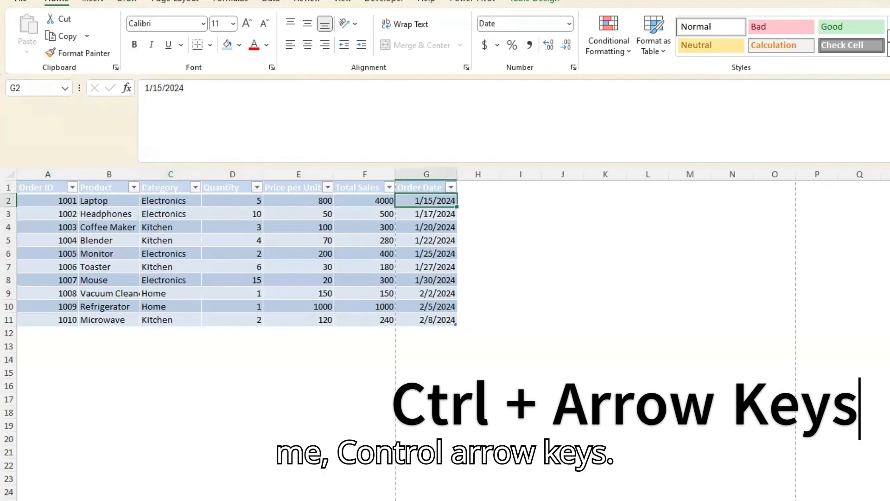
pyautogui.hotkey('ctrl', 'Left')
pyautogui.hotkey('ctrl', 'Down')
pyautogui.hotkey('ctrl', 'Right')
pyautogui.hotkey('ctrl', 'Home')
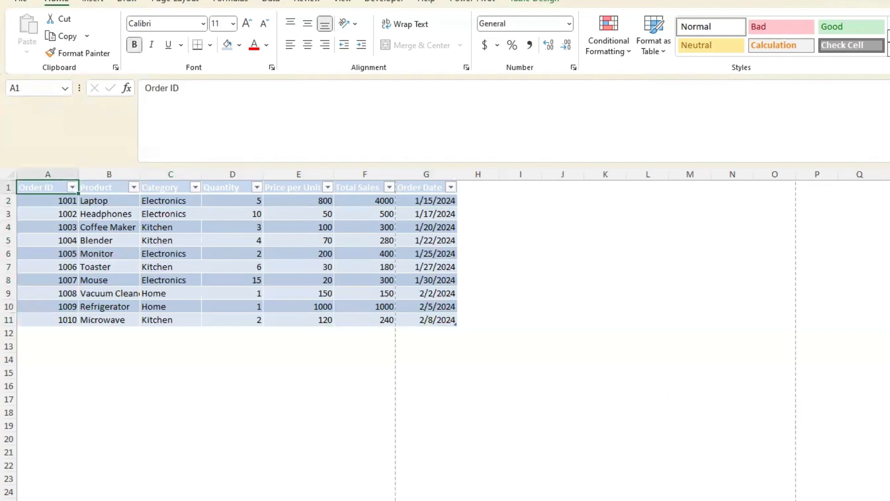
# Select all Price per Unit values in the table, starting from cell E2
pyautogui.press('Down')
pyautogui.press('Right')
pyautogui.press('Right')
pyautogui.press('Right')
pyautogui.press('Right')
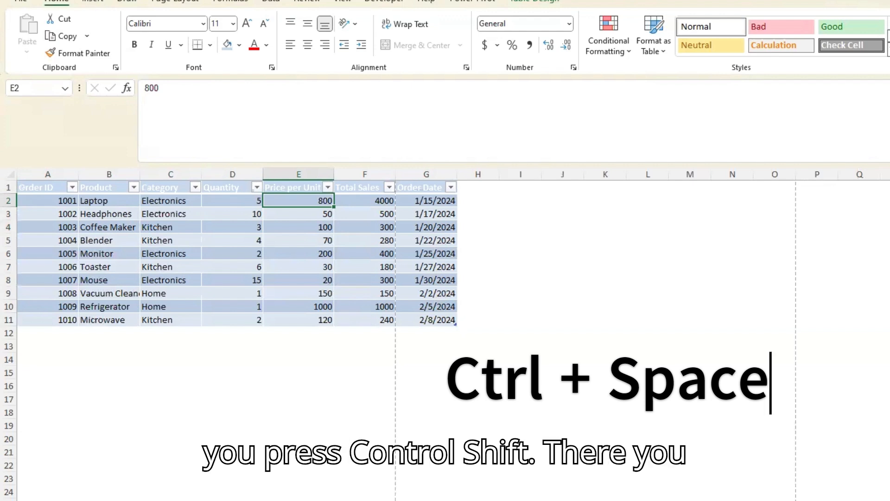
pyautogui.hotkey('ctrl', 'space')
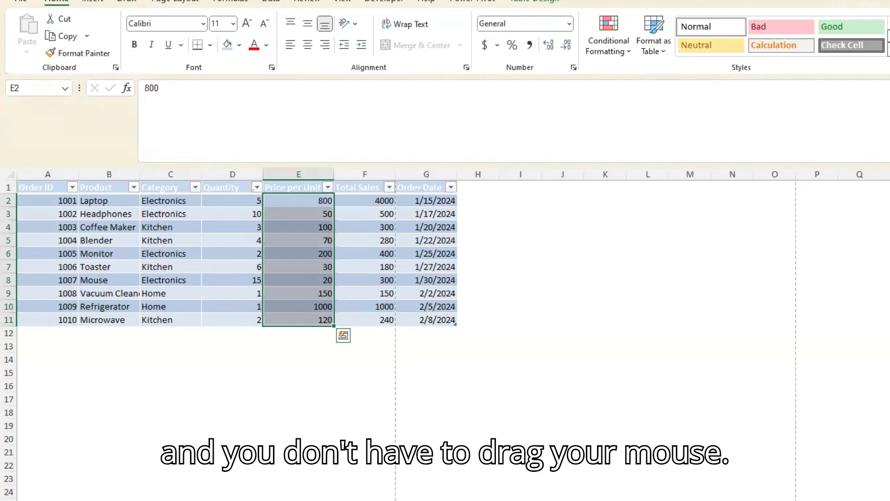
# Select the Laptop order's row within the table from E2, and extend the selection to the entire worksheet row
pyautogui.press('Up')
pyautogui.press('Down')
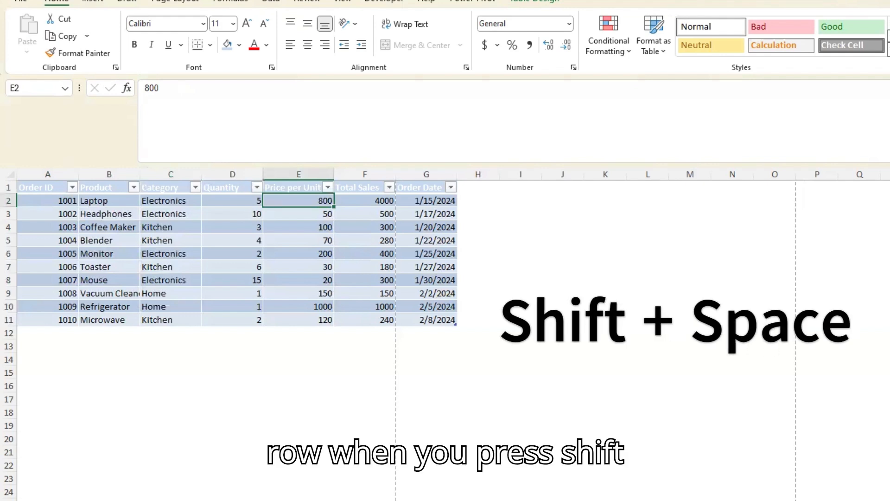
pyautogui.hotkey('shift', 'space')
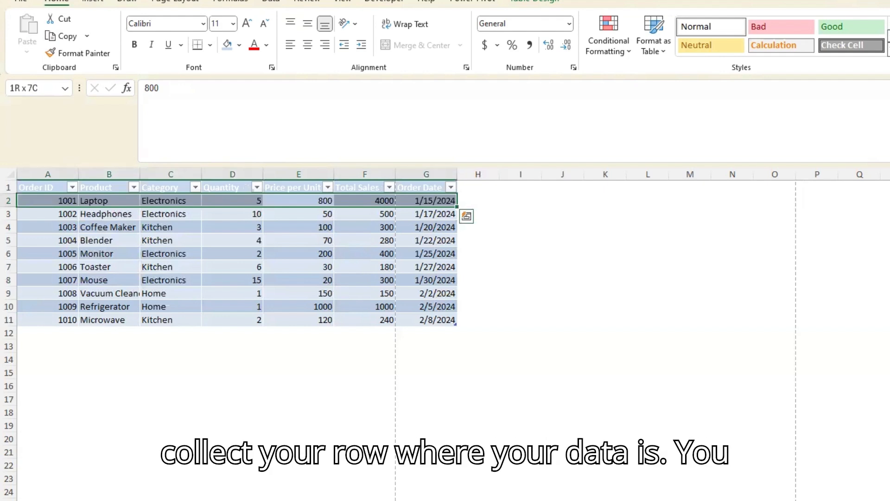
pyautogui.hotkey('shift', 'space')
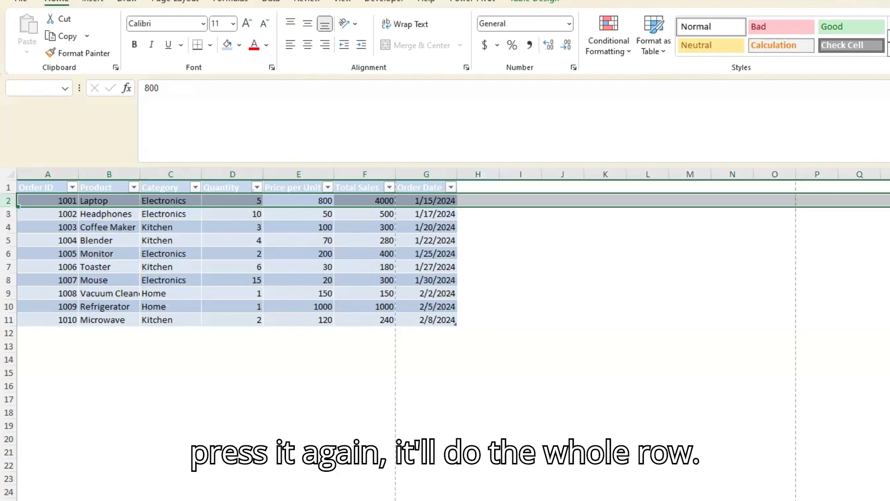
# Insert a blank table row above the Laptop order from cell D2, and undo the insertion
pyautogui.press('Left')
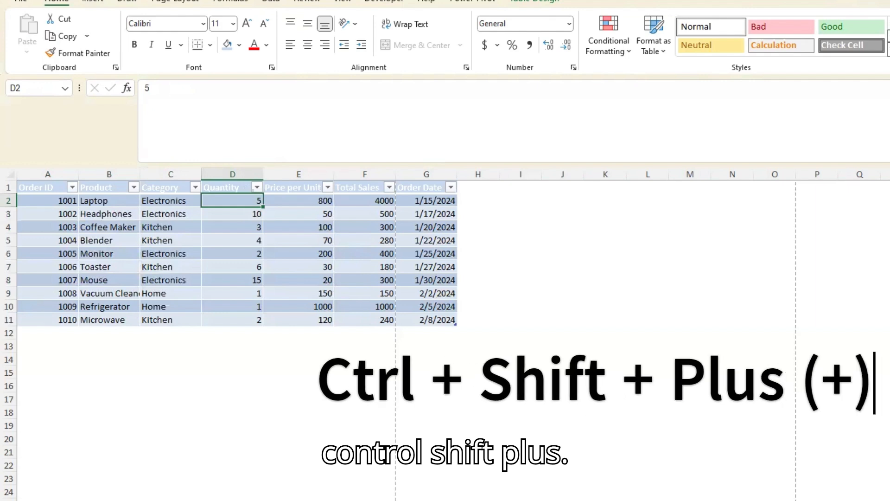
pyautogui.hotkey('ctrl', 'shift', '+')
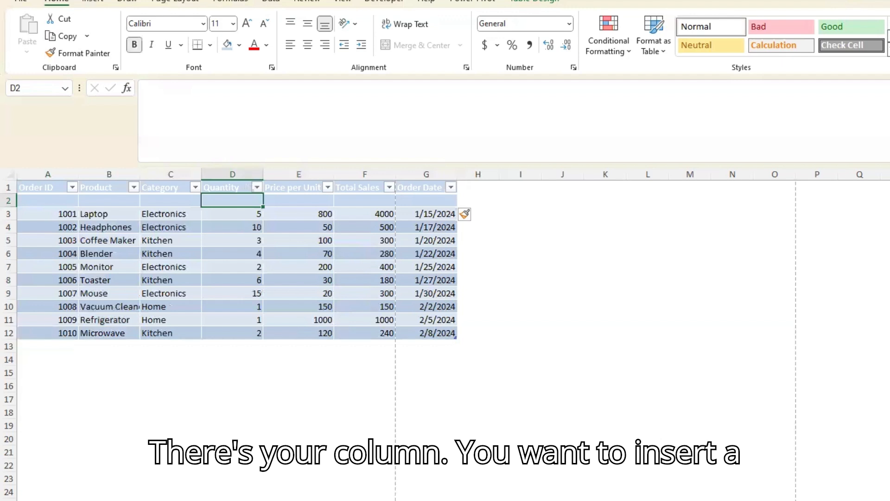
pyautogui.hotkey('ctrl', 'z')
pyautogui.click(216, 371)
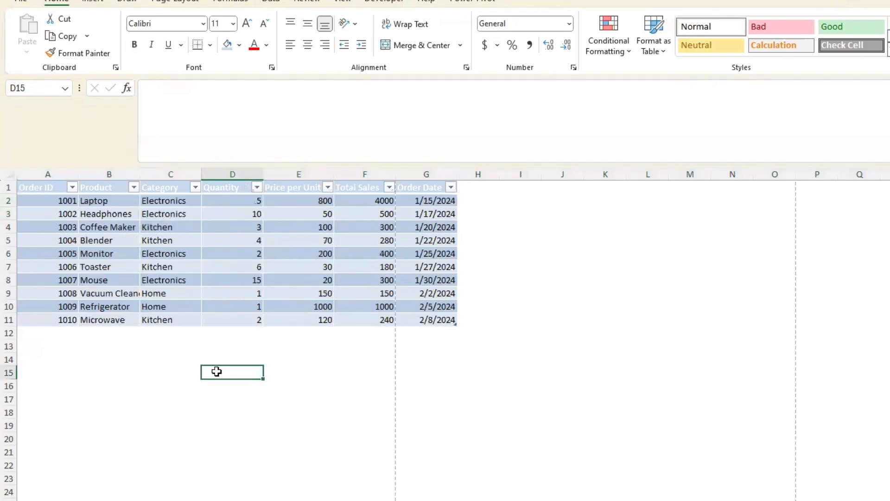
# Add a second line reading "jaksdfkljasdhf" below Kitchen within cell C4, and undo the entry
pyautogui.click(179, 228)
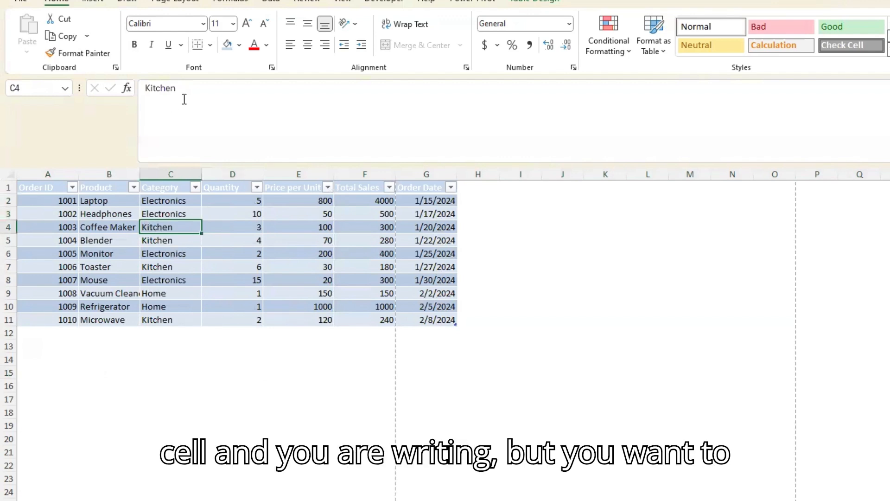
pyautogui.click(280, 97)
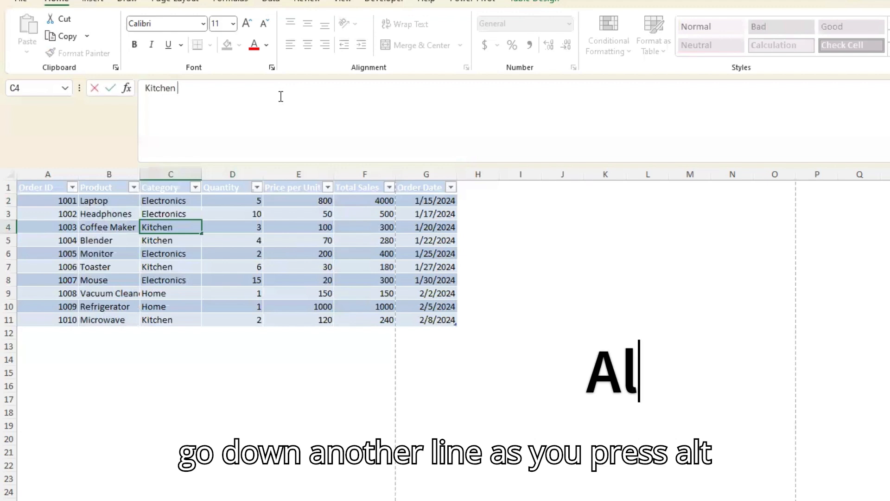
pyautogui.hotkey('alt', 'Return')
pyautogui.write('jaksdfkljasdhf')
pyautogui.press('Return')
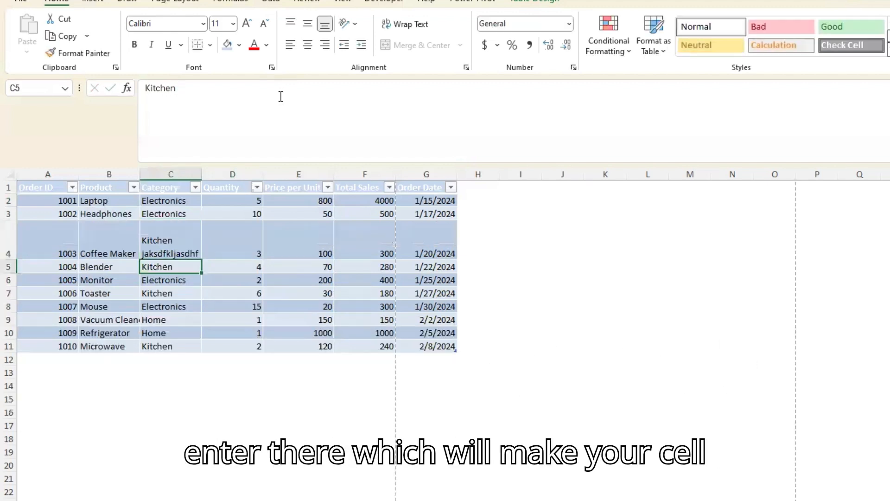
pyautogui.press('Up')
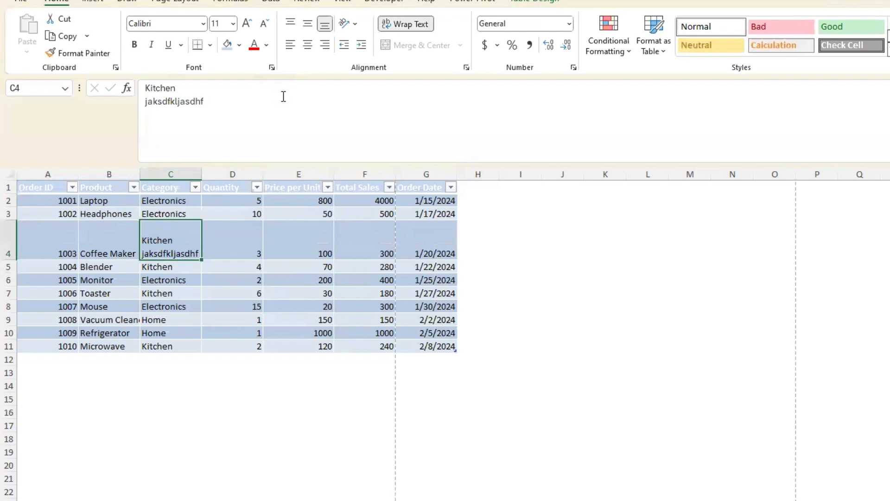
pyautogui.hotkey('ctrl', 'z')
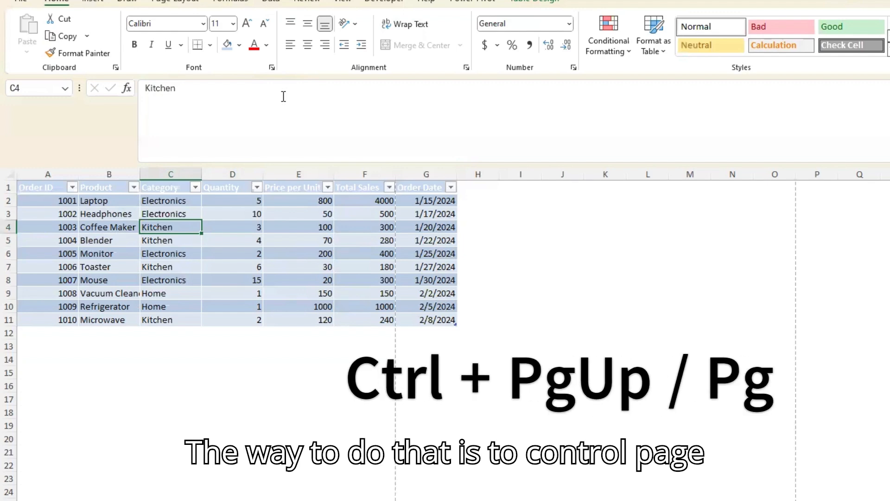
# Switch to the worksheet listing the shortcuts and return to the order data sheet
pyautogui.hotkey('ctrl', 'pagedown')
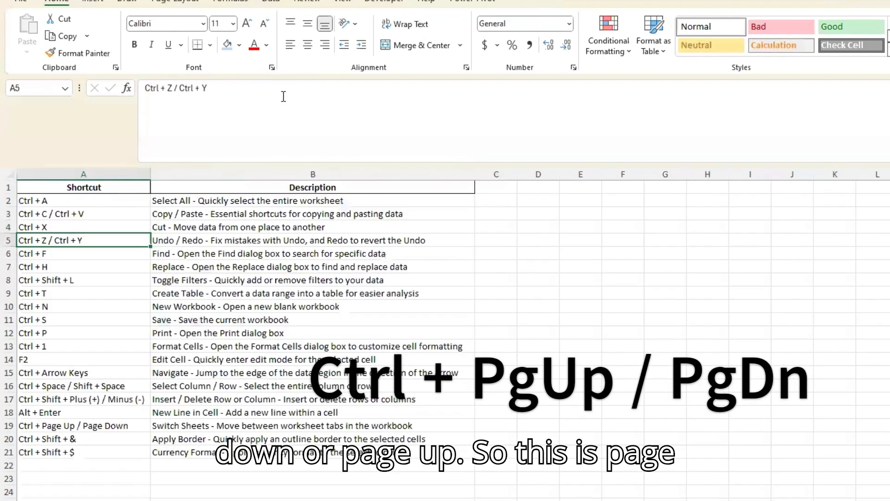
pyautogui.hotkey('ctrl', 'pageup')
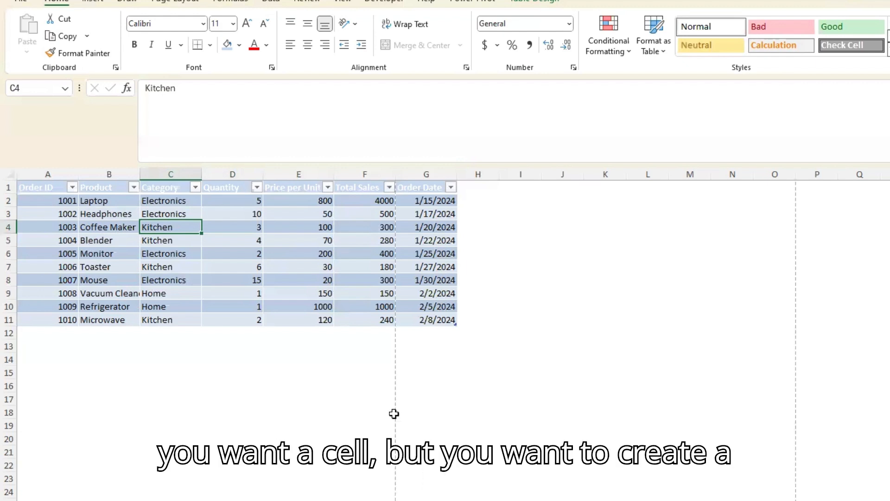
# Apply an outline border around the Monitor and Toaster products and their categories in B6:C7
pyautogui.click(284, 280)
pyautogui.press('Up')
pyautogui.press('Up')
pyautogui.press('Left')
pyautogui.press('Left')
pyautogui.press('Left')
pyautogui.press('Left')
pyautogui.press('Right')
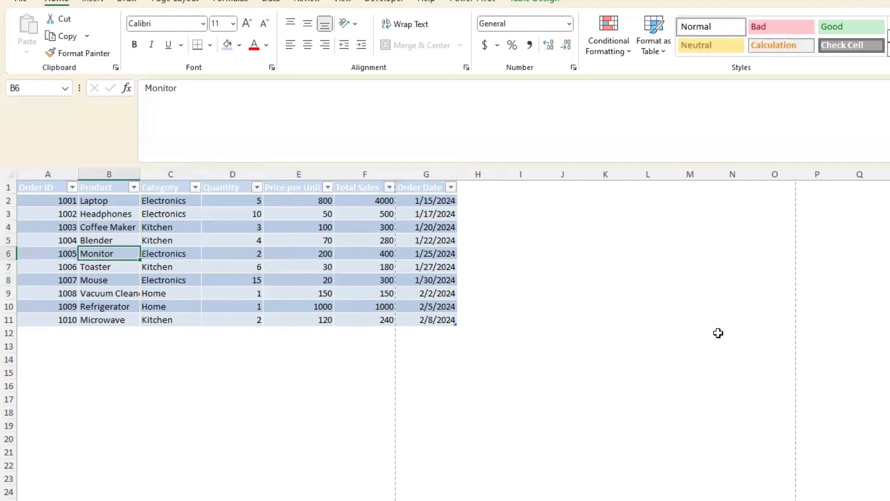
pyautogui.hotkey('shift', 'Right')
pyautogui.hotkey('shift', 'Down')
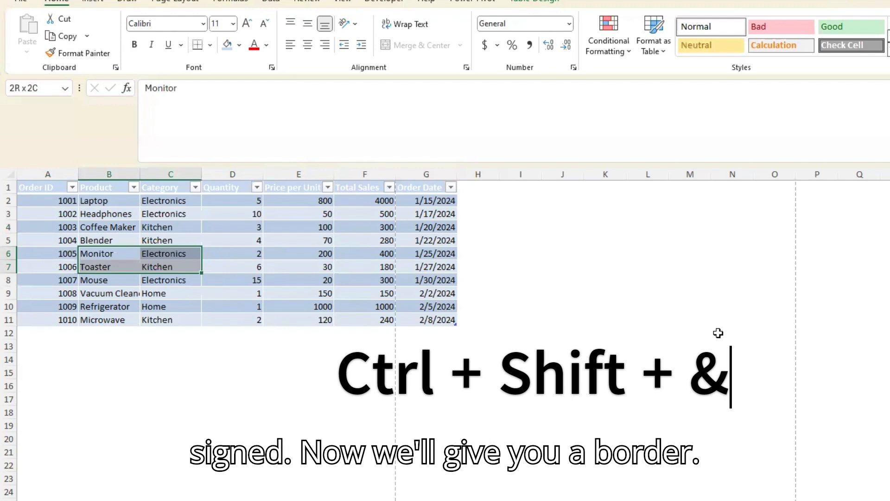
pyautogui.click(565, 307)
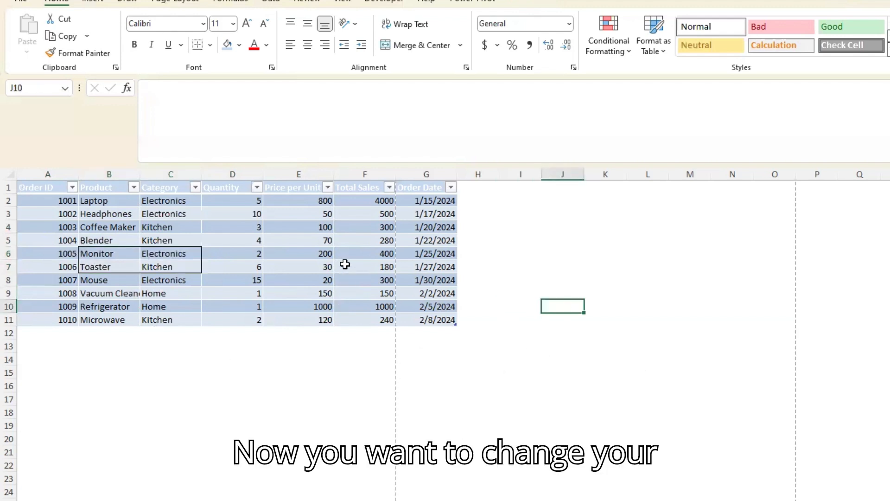
# Format the Price per Unit and Total Sales values in E2:F11 as currency with two decimals
pyautogui.click(327, 253)
pyautogui.press('Up')
pyautogui.press('Up')
pyautogui.press('Up')
pyautogui.press('Up')
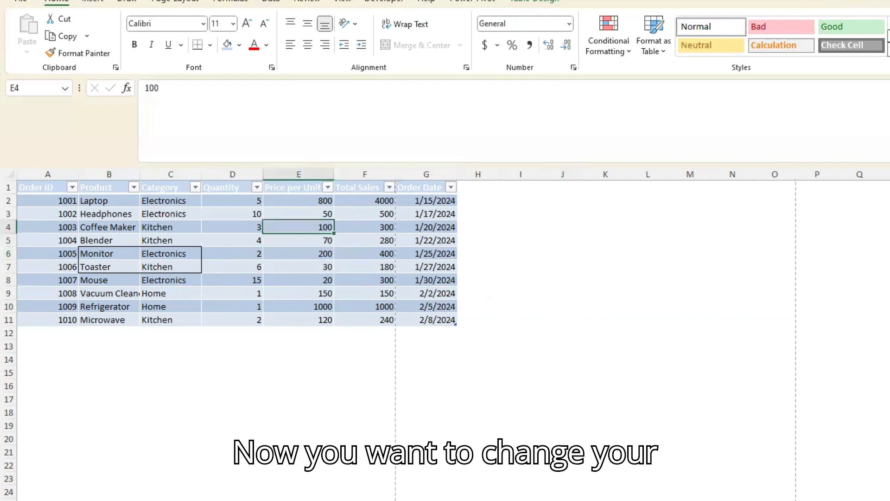
pyautogui.hotkey('shift', 'Right')
pyautogui.hotkey('shift', 'Down')
pyautogui.hotkey('shift', 'Down')
pyautogui.hotkey('shift', 'Down')
pyautogui.hotkey('shift', 'Down')
pyautogui.hotkey('shift', 'Down')
pyautogui.hotkey('shift', 'Down')
pyautogui.hotkey('shift', 'Down')
pyautogui.hotkey('shift', 'Down')
pyautogui.hotkey('shift', 'Down')
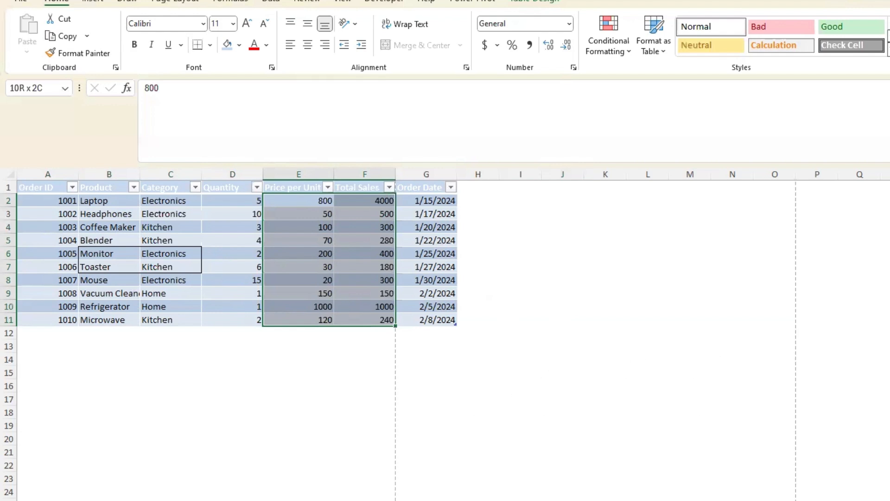
pyautogui.hotkey('ctrl', 'shift', '4')
pyautogui.press('Down')
pyautogui.press('Left')
pyautogui.press('Left')
pyautogui.press('Left')
pyautogui.press('Left')
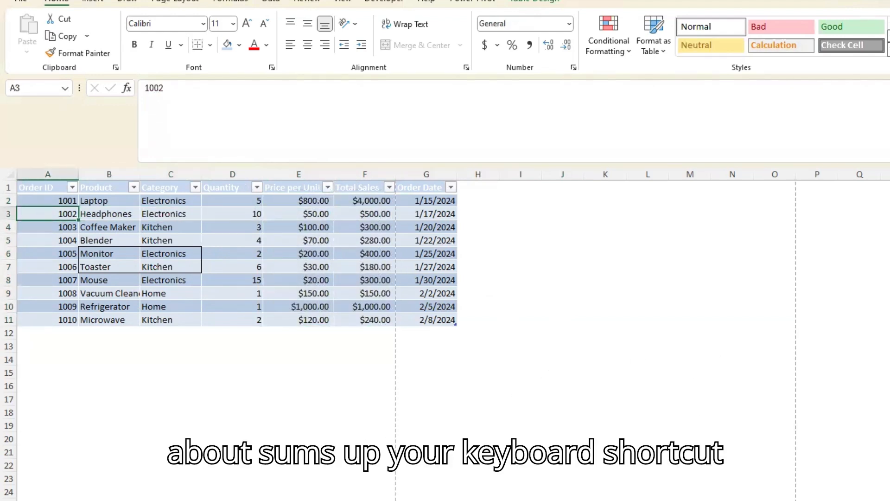